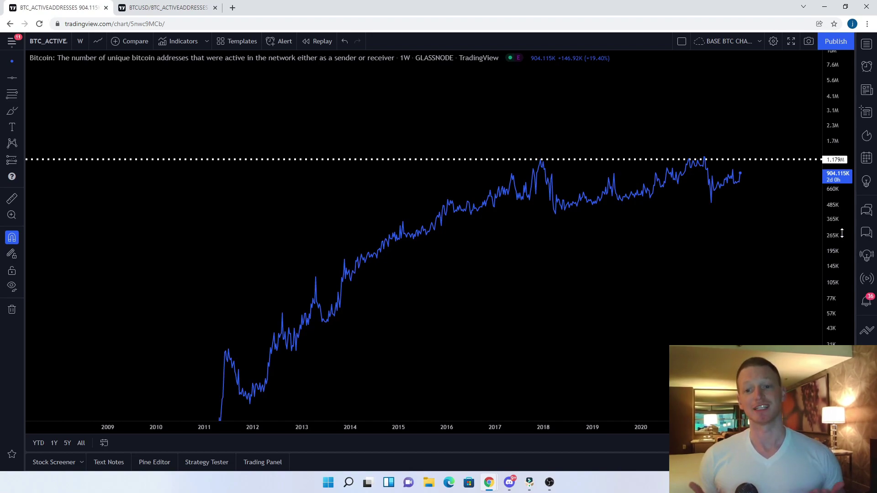
Step: Stretch the active-addresses price scale upward so the line and its 1.179M peak line sit higher
drag(842, 234, 842, 192)
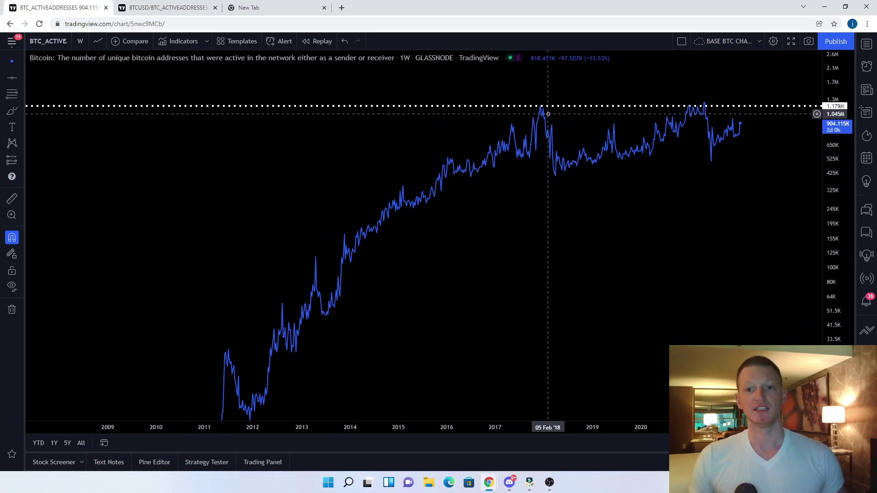
Step: Align the dotted horizontal level with the 2018 and 2021 peaks at about 1.179M
drag(535, 108, 535, 110)
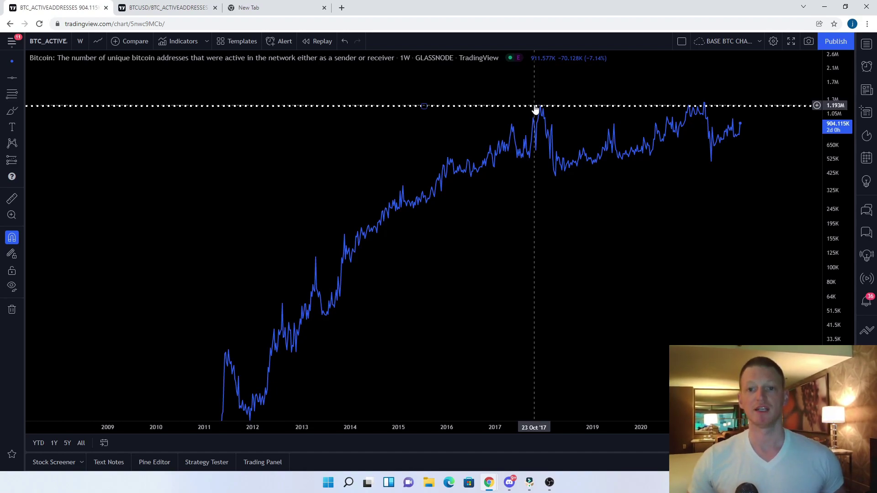
drag(536, 109, 536, 111)
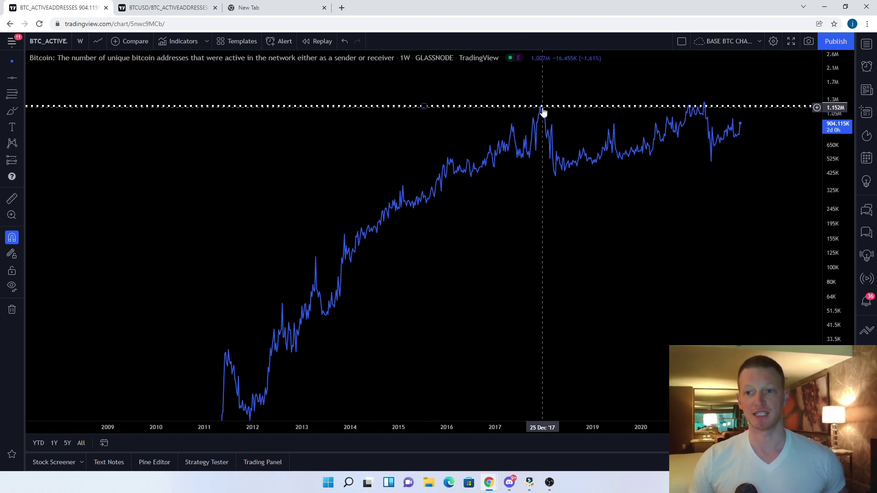
mouse_move(543, 112)
mouse_down()
mouse_move(551, 109)
mouse_move(540, 102)
mouse_move(545, 111)
mouse_up()
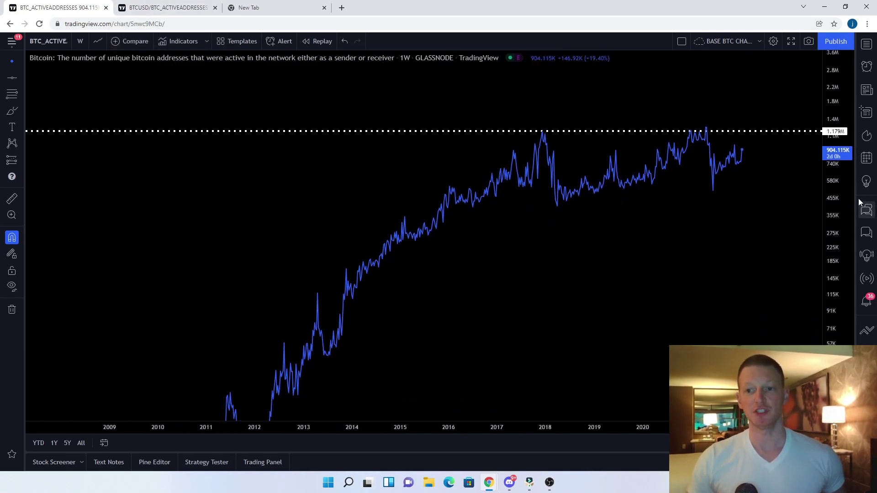
Step: Switch to the weekly BTCUSD/BTC_ACTIVEADDRESSES ratio chart and pick the Trend Line tool
drag(834, 258, 835, 248)
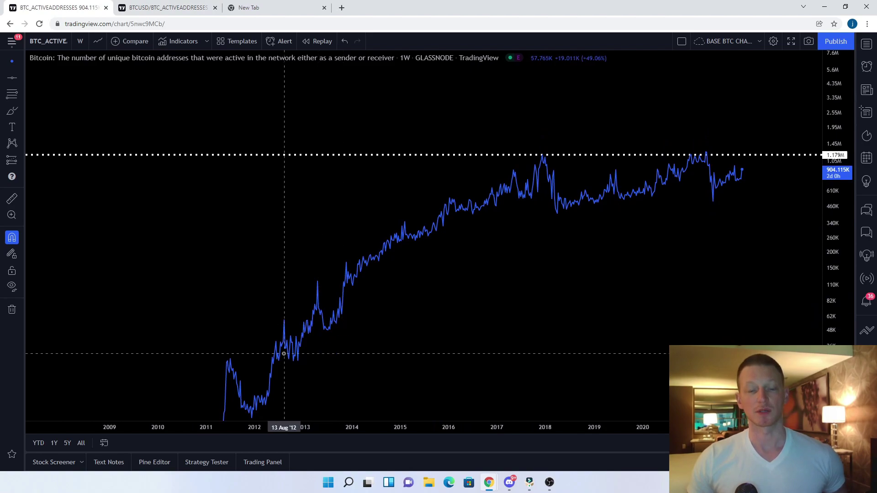
click(150, 9)
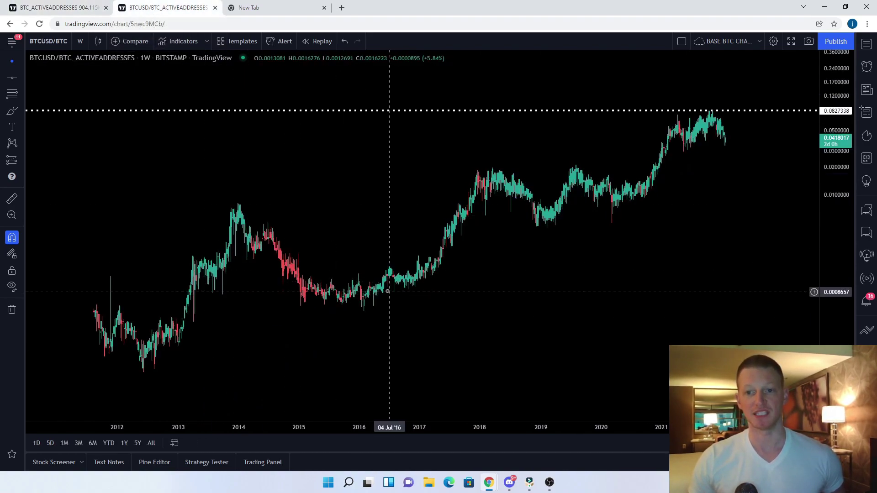
click(20, 78)
click(63, 85)
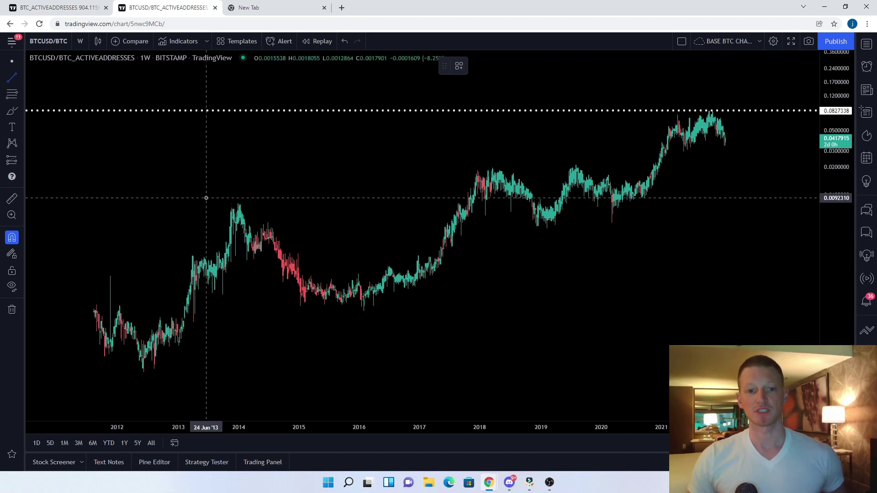
Step: Draw a trend line from the 2011 high through the 2013 and 2021 peaks, extended past 2021
click(228, 210)
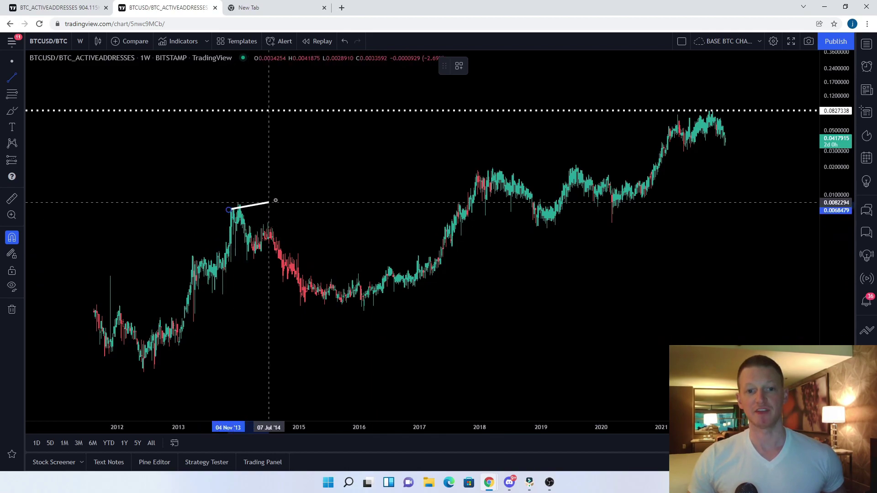
click(709, 111)
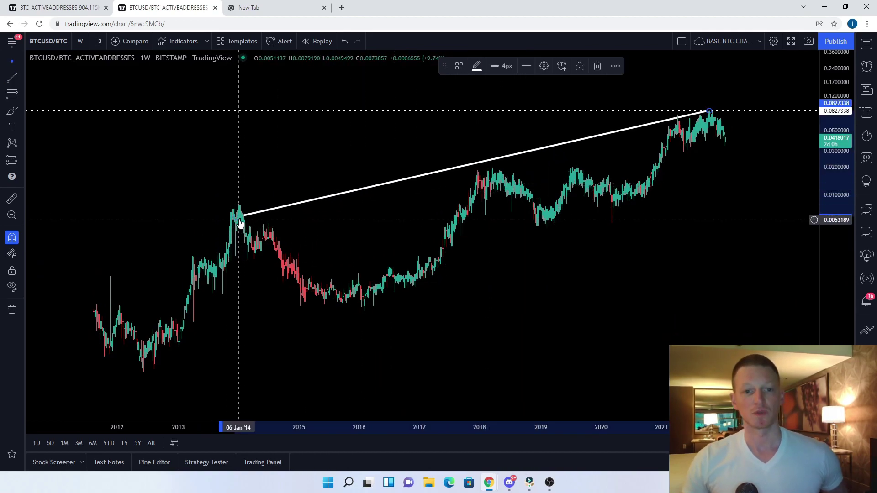
drag(241, 215, 92, 307)
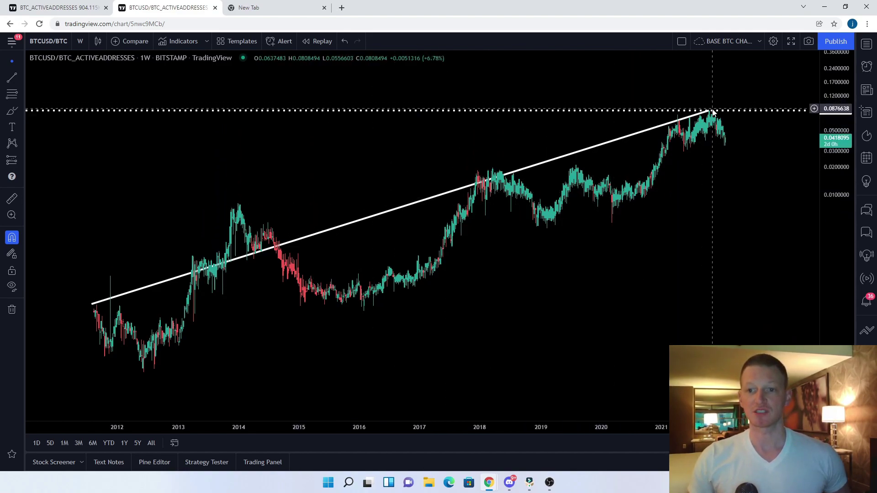
drag(717, 114, 745, 116)
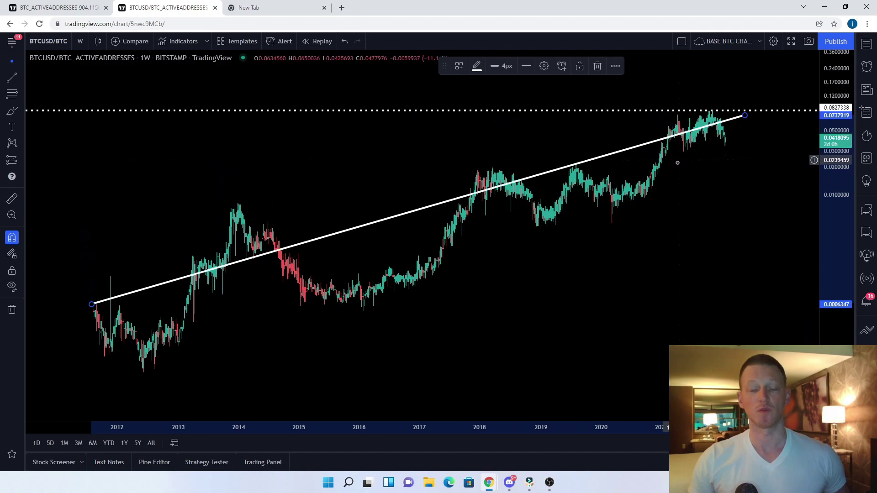
click(12, 79)
Step: Draw the lower line from the mid-2012 low to about 0.0268, refining both lines' left ends
mouse_move(142, 362)
mouse_down()
mouse_move(304, 343)
mouse_move(616, 239)
mouse_move(764, 156)
mouse_up()
click(577, 301)
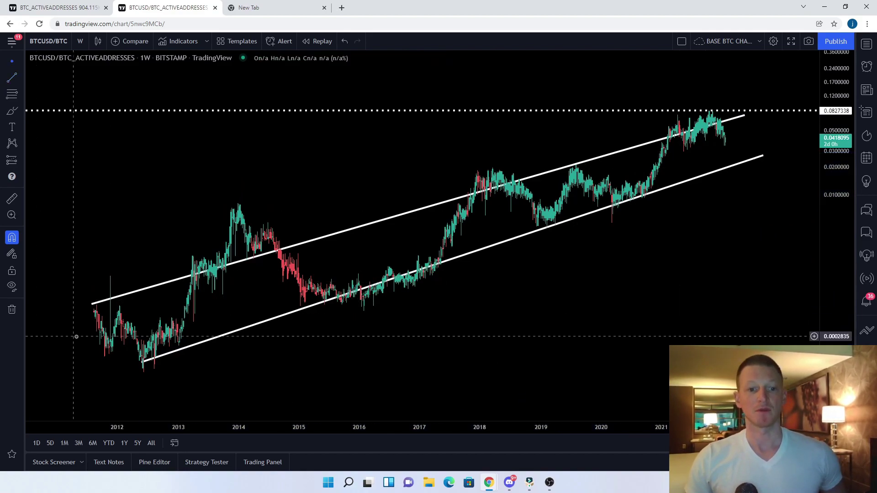
drag(144, 364, 142, 375)
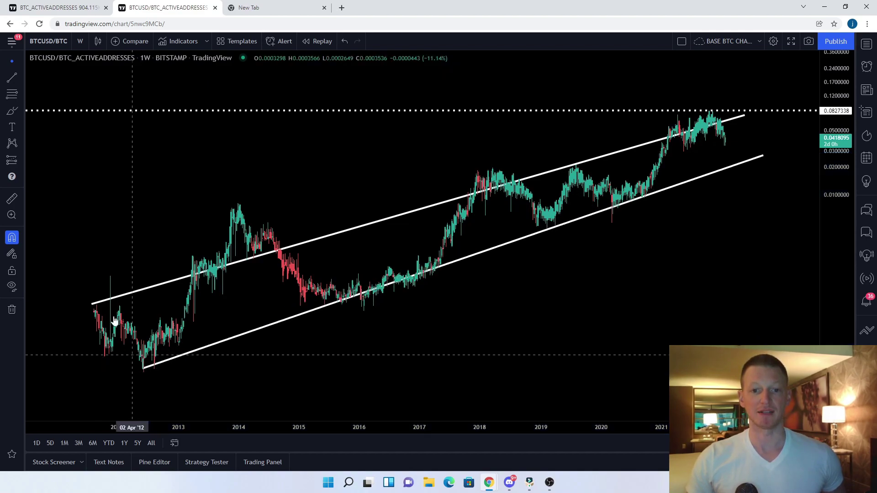
drag(95, 306, 105, 280)
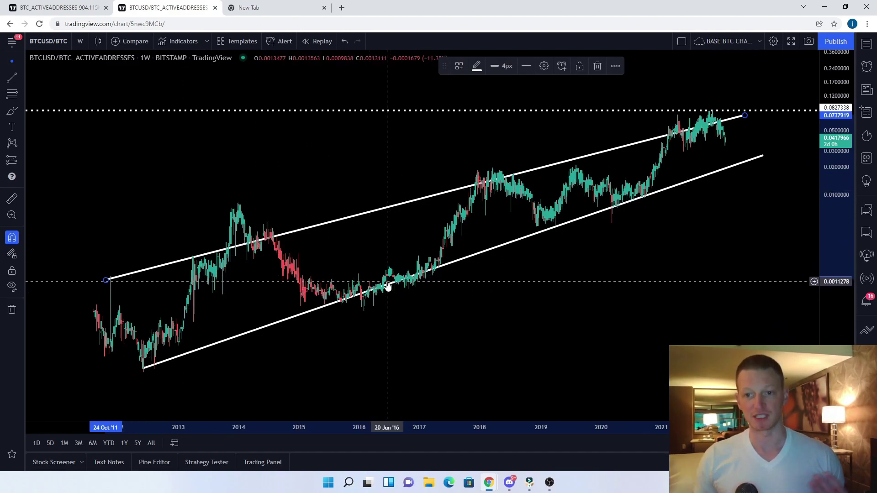
Step: Rescale the price axis and adjust the upper line's right end so the channel fits the view
scroll(676, 279, down, 3)
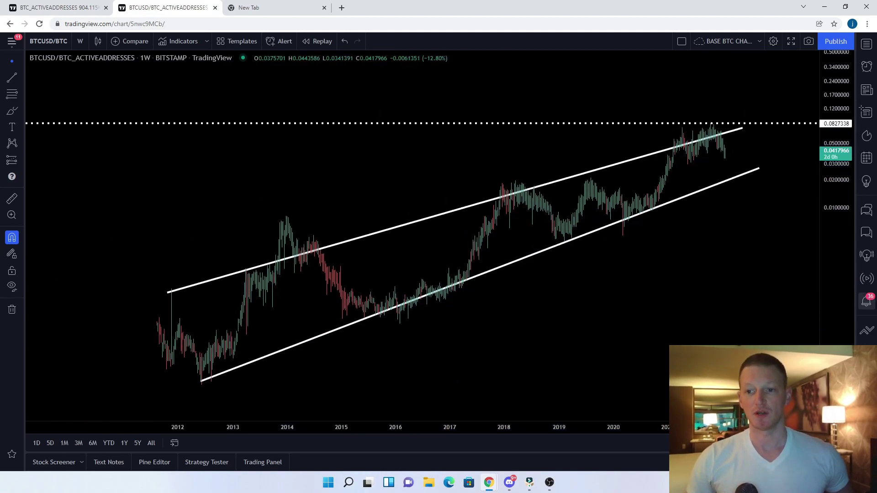
drag(843, 311, 842, 270)
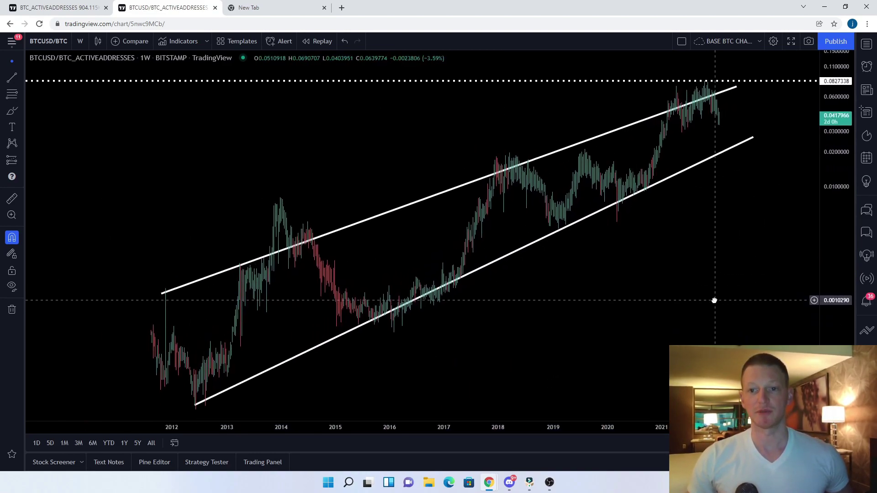
drag(737, 85, 727, 78)
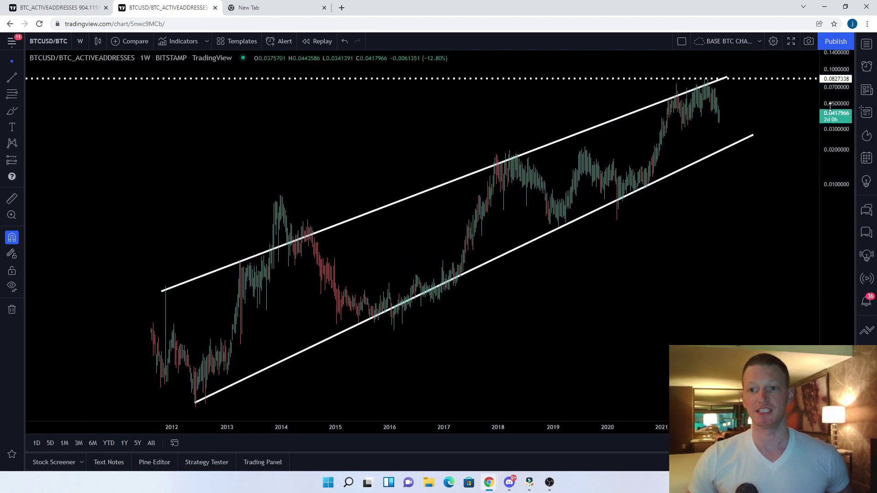
drag(832, 242, 693, 137)
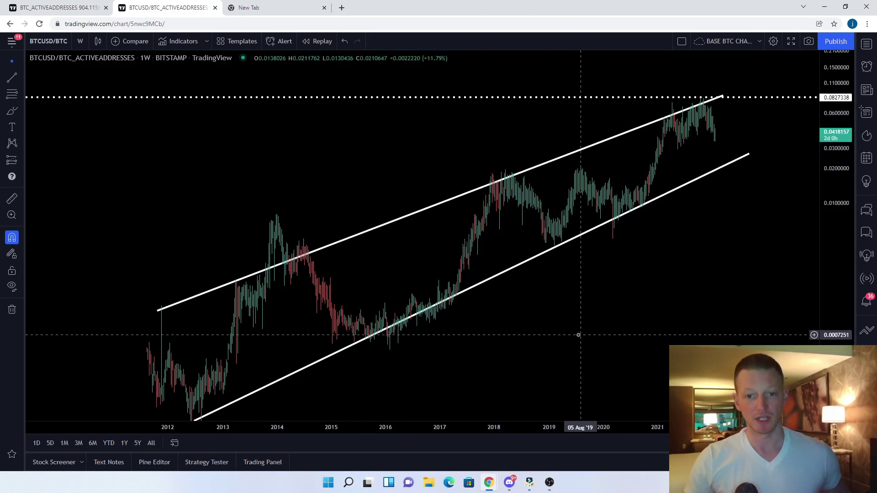
scroll(514, 343, right, 2)
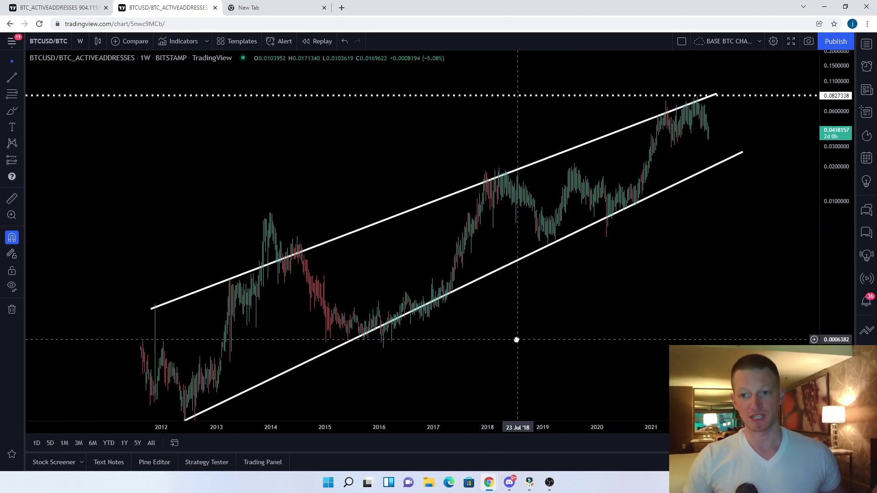
click(708, 100)
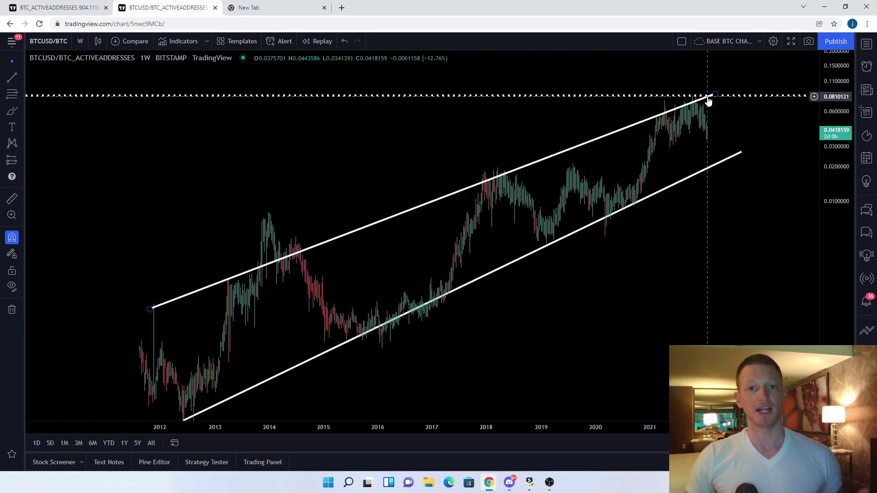
click(711, 172)
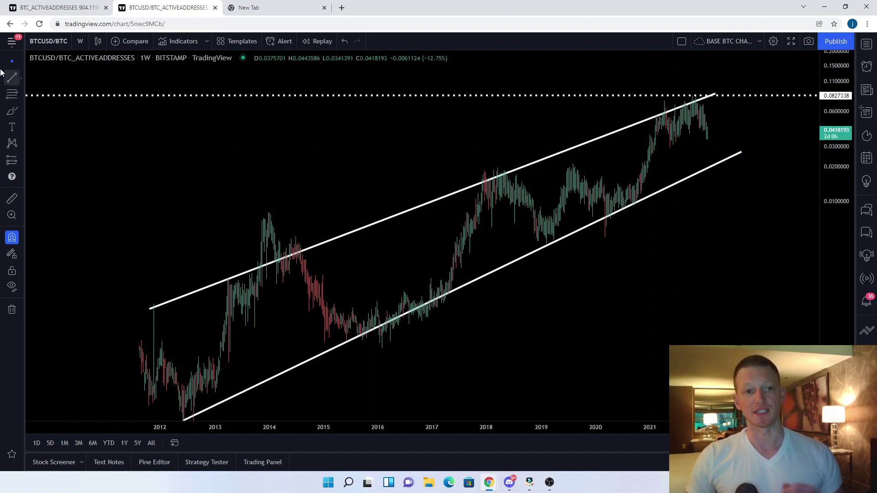
Step: Add a blue horizontal ray at the late-2017 peak, raised slightly to about 0.0178
click(9, 85)
click(9, 84)
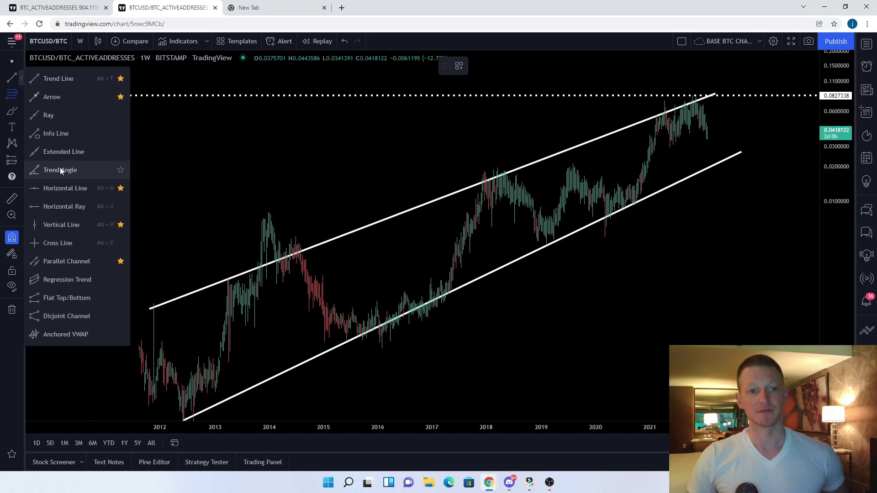
click(62, 207)
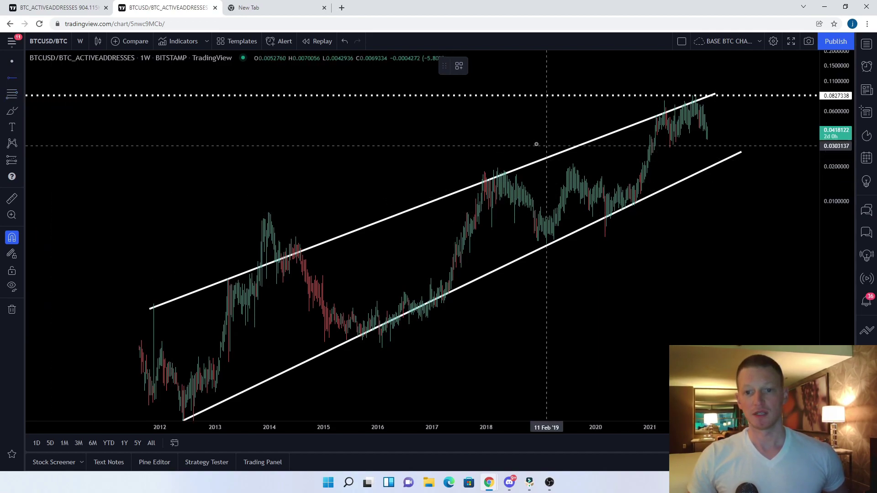
click(486, 173)
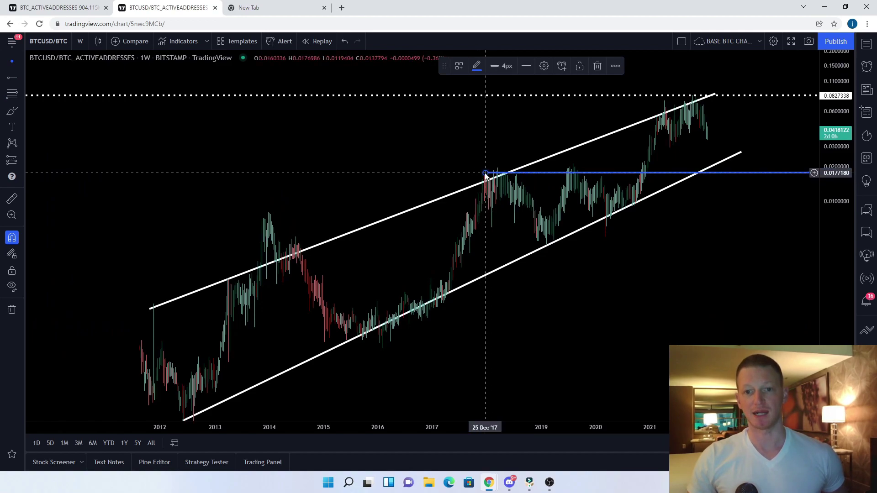
drag(485, 173, 485, 173)
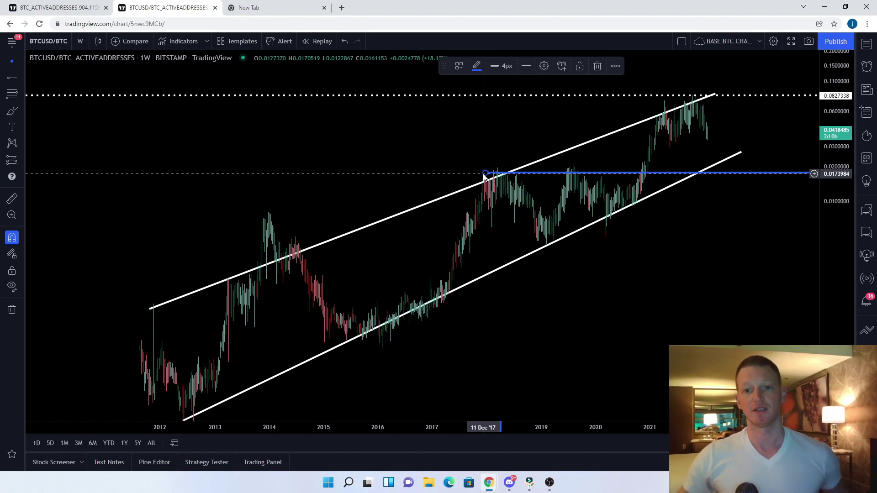
Step: Make room for future dates and drag both channel lines' right ends out to around 2027
scroll(681, 270, down, 1)
mouse_move(682, 270)
mouse_down()
mouse_move(638, 294)
mouse_move(658, 305)
mouse_up()
drag(841, 138, 838, 169)
drag(632, 345, 576, 347)
scroll(562, 307, down, 3)
drag(838, 169, 546, 305)
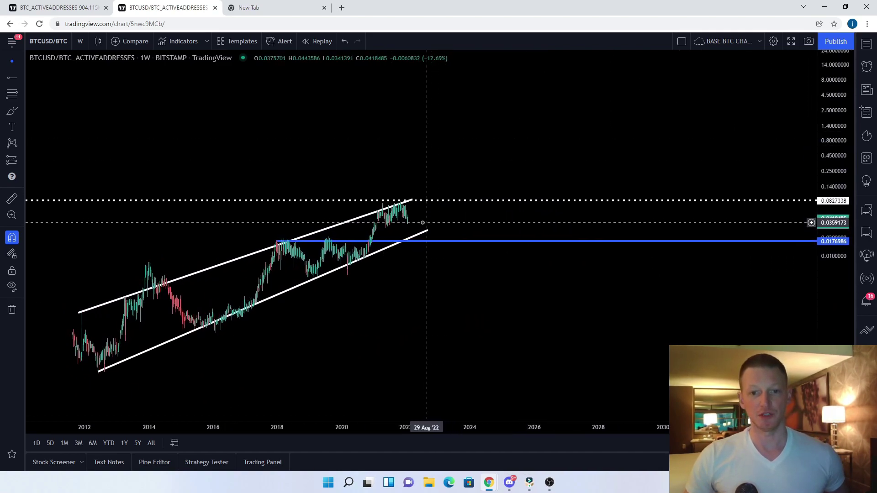
drag(415, 202, 577, 147)
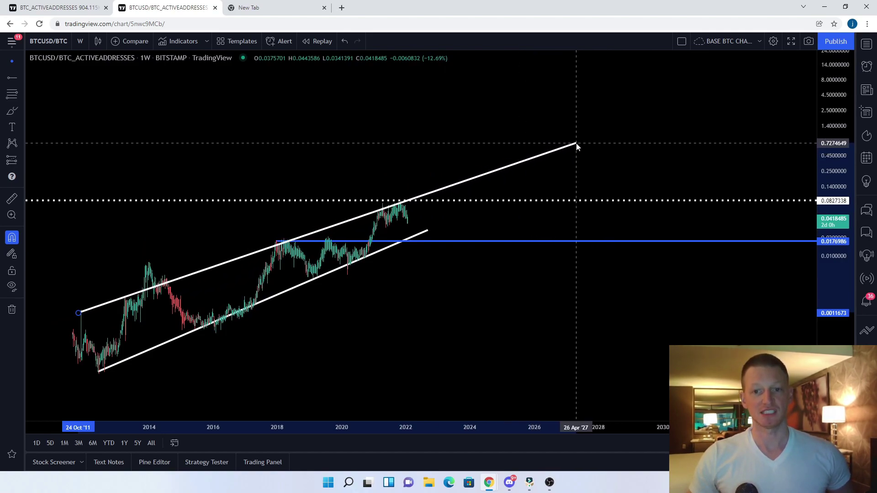
click(576, 145)
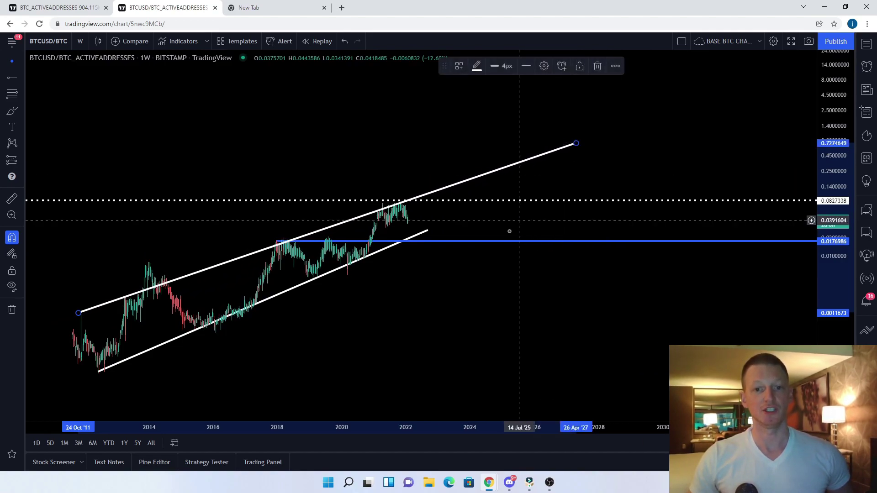
mouse_move(428, 231)
mouse_down()
mouse_move(563, 194)
mouse_move(617, 155)
mouse_move(585, 169)
mouse_up()
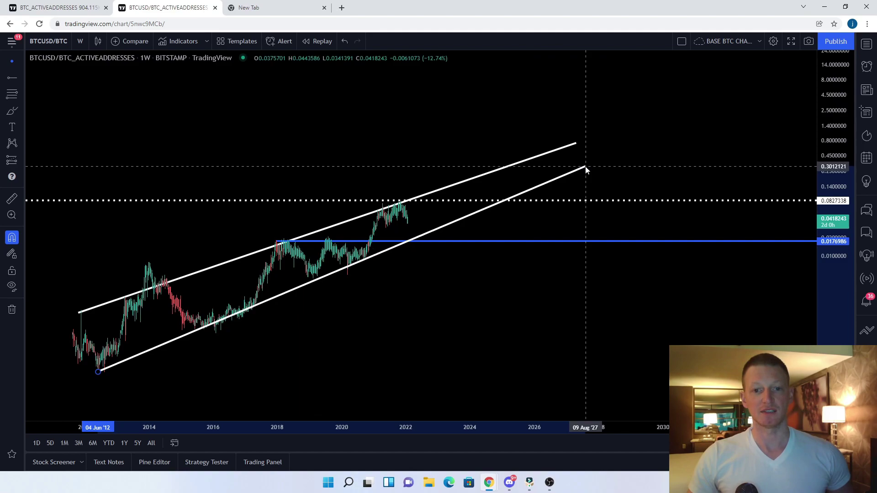
mouse_move(460, 366)
mouse_down()
mouse_move(463, 324)
mouse_move(567, 303)
mouse_up()
scroll(503, 309, up, 3)
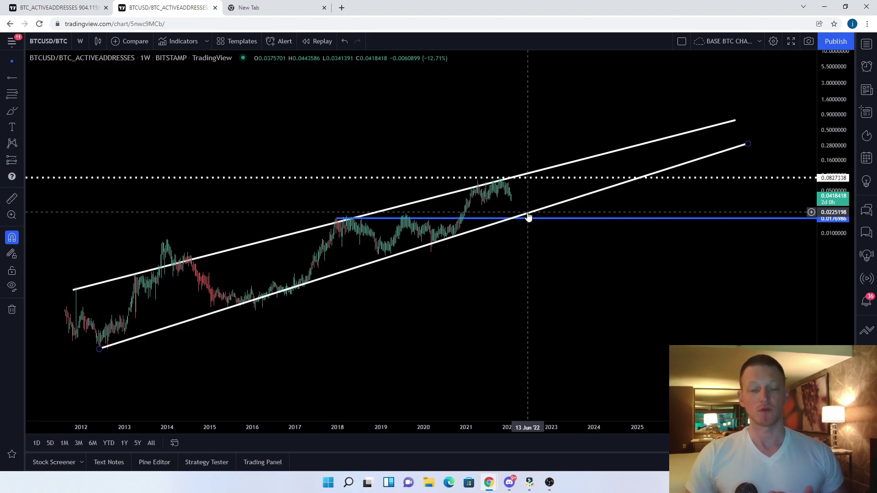
Step: Delete the blue horizontal ray and the dotted 0.0827338 level line
click(556, 221)
key(Delete)
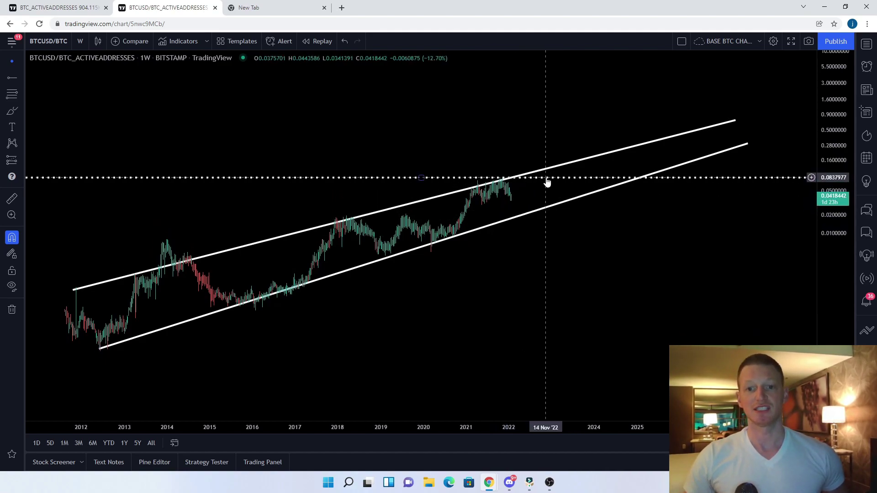
drag(548, 181, 550, 183)
key(Delete)
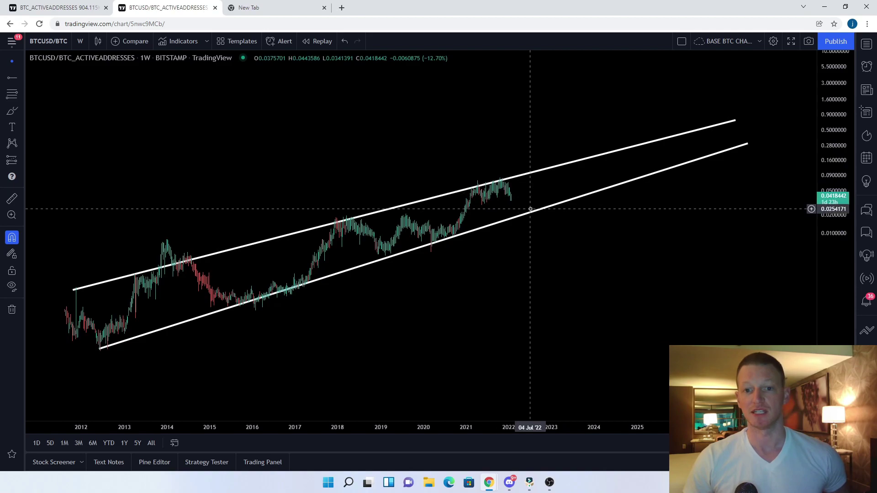
scroll(593, 314, left, 3)
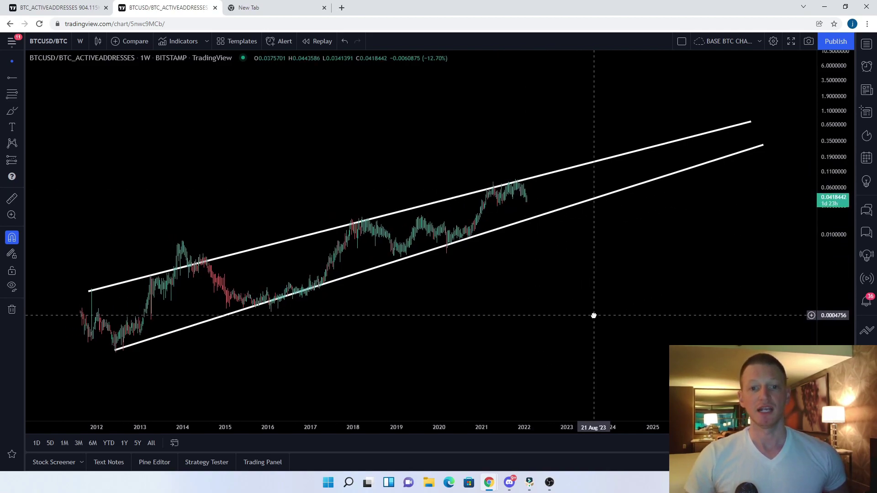
drag(590, 311, 533, 303)
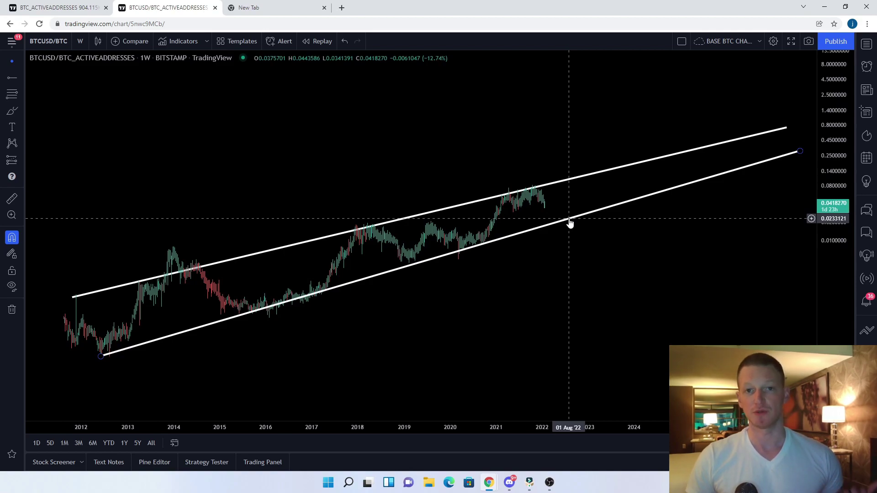
Step: On the active-addresses chart, draw a yellow arrow along the 2018–2020 rise from the 2018 low
key(ctrl+shift+Tab)
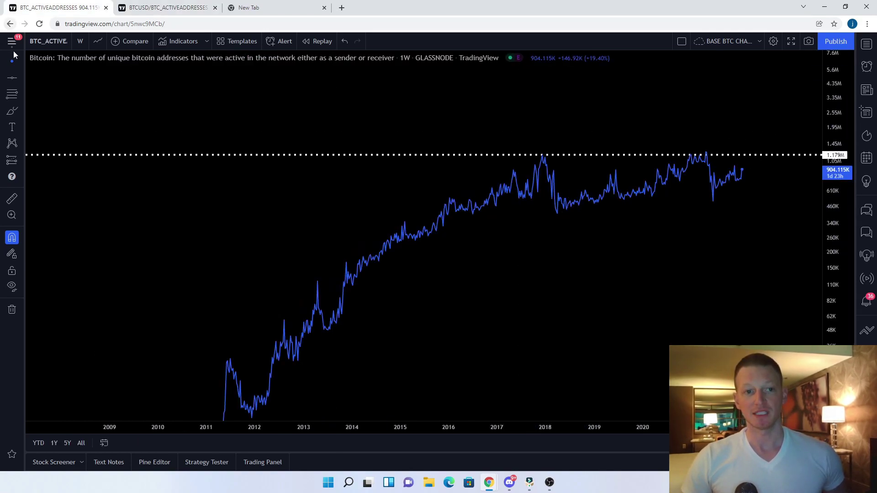
click(21, 78)
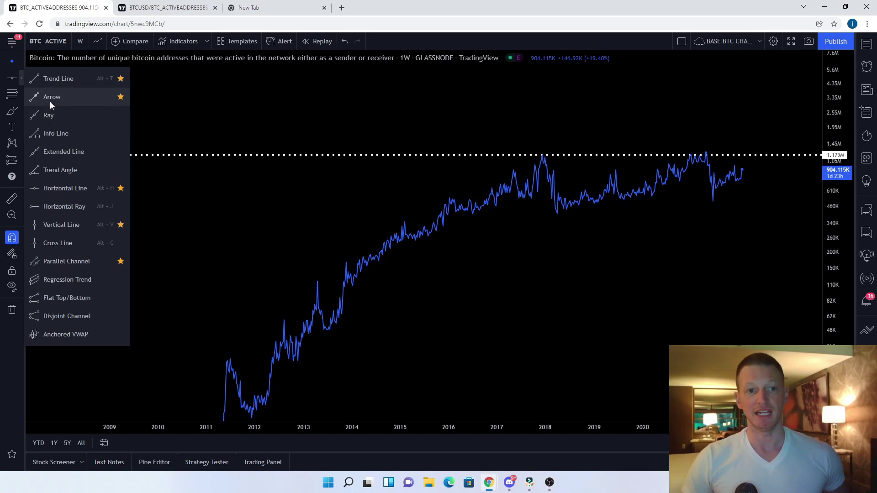
click(51, 101)
drag(562, 204, 653, 195)
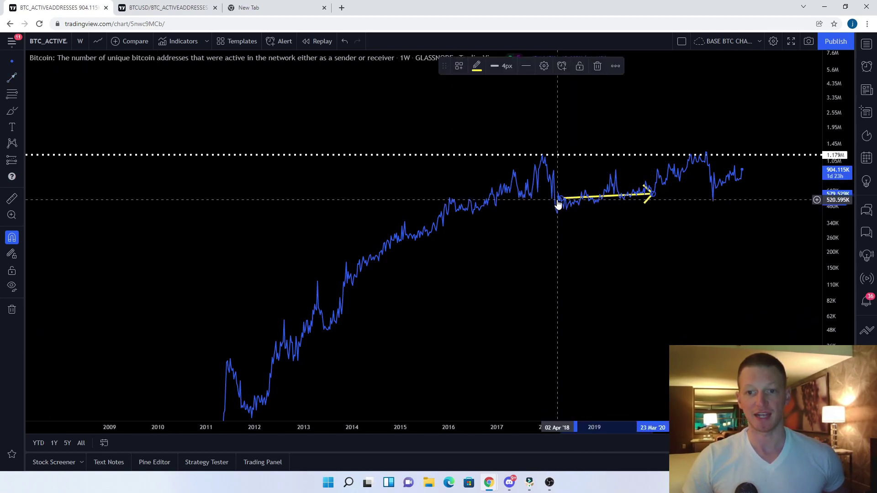
drag(562, 198, 557, 209)
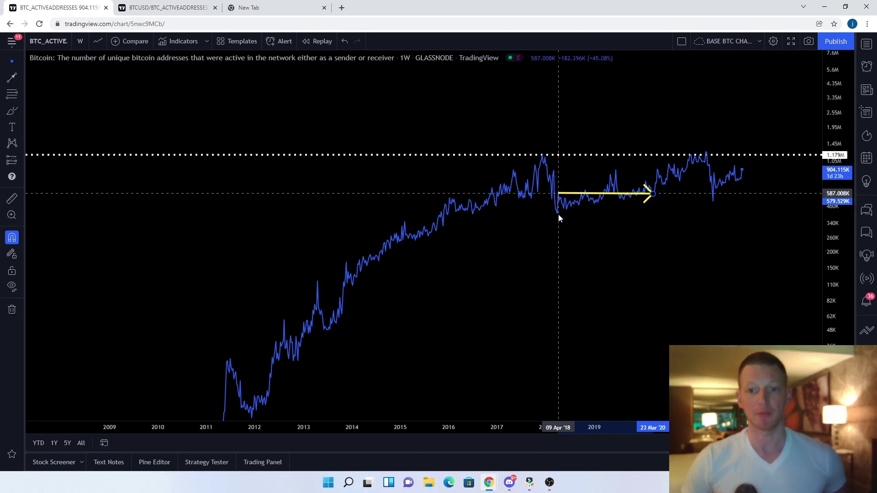
click(597, 225)
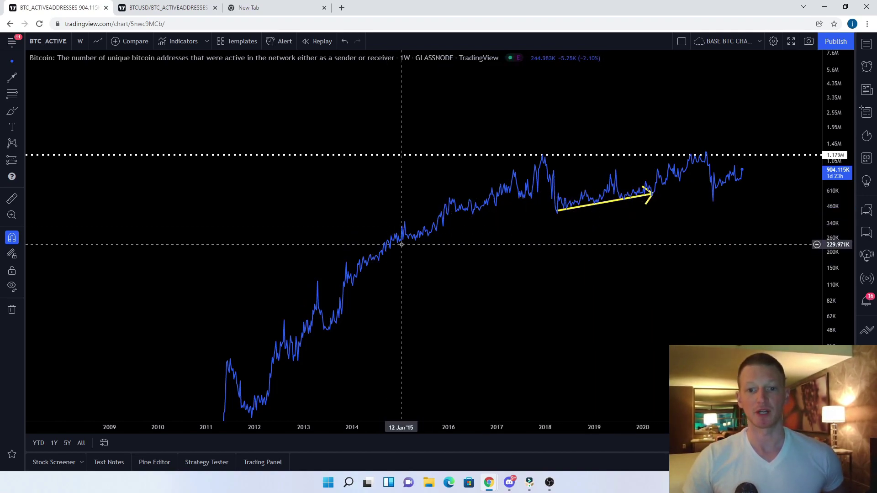
Step: Draw a second yellow arrow rising from the 2021 dip past the latest data
click(12, 77)
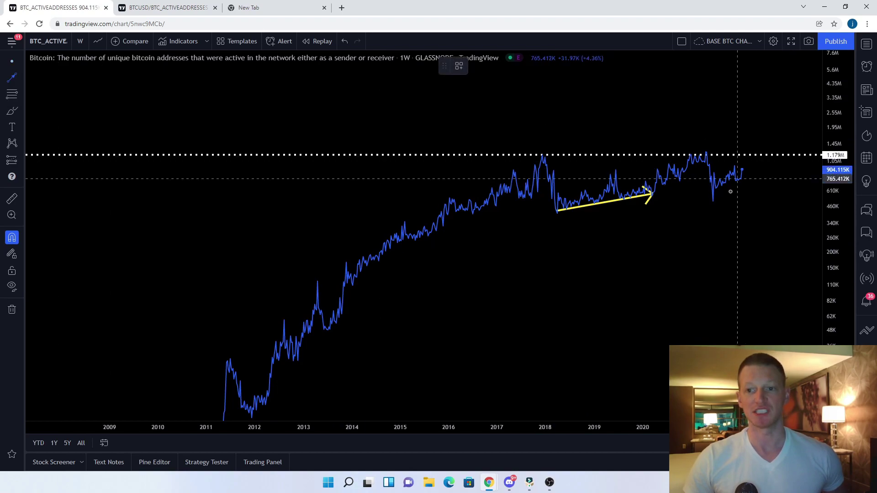
drag(717, 182, 780, 174)
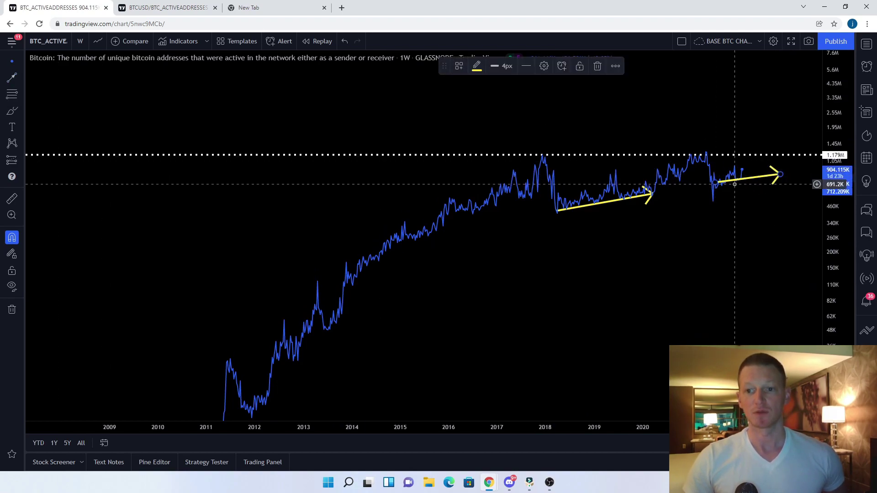
drag(715, 185, 691, 191)
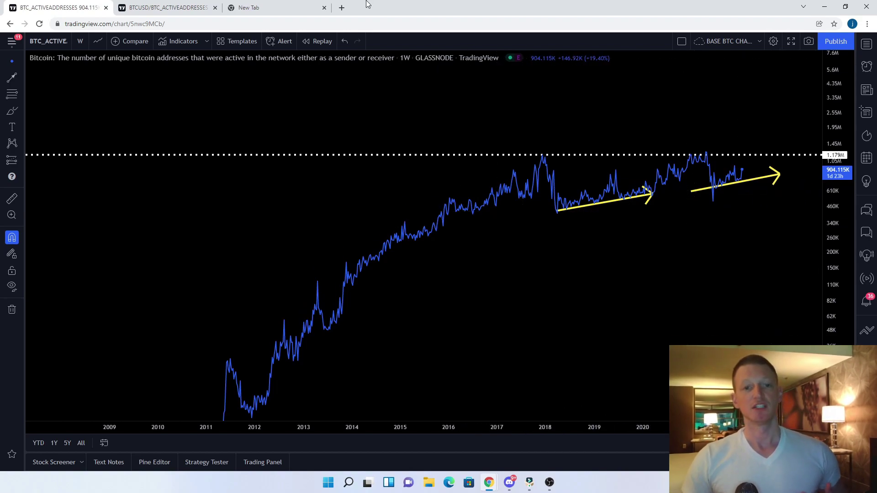
Step: Switch back to the BTCUSD/BTC_ACTIVEADDRESSES tab showing the white ascending channel
scroll(686, 269, up, 5)
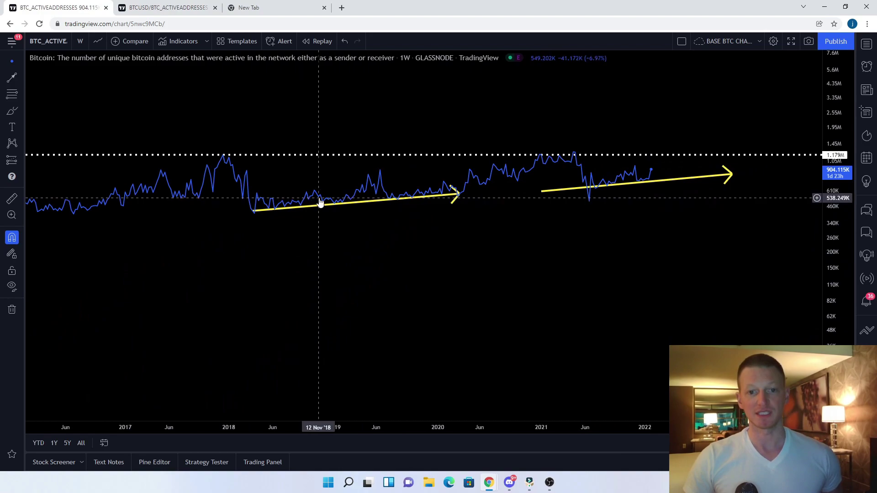
click(164, 8)
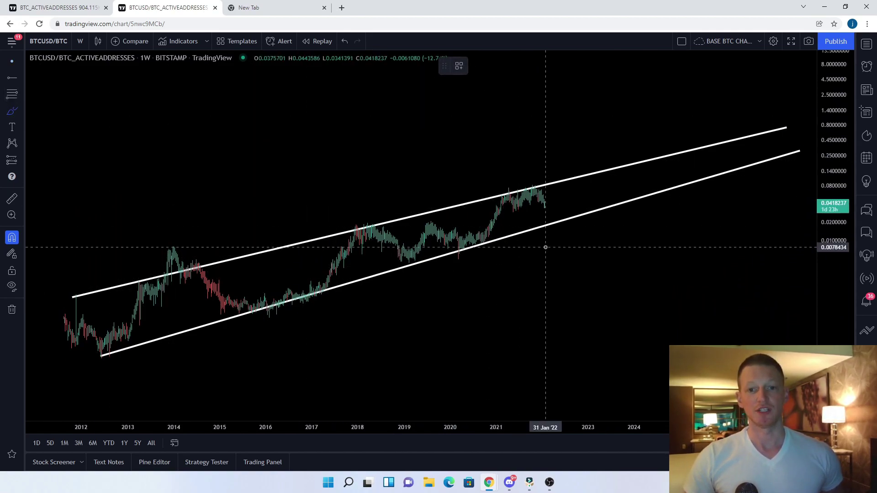
Step: Brush a cyan path dipping to the lower channel line, then surging to the upper line
drag(842, 313, 842, 139)
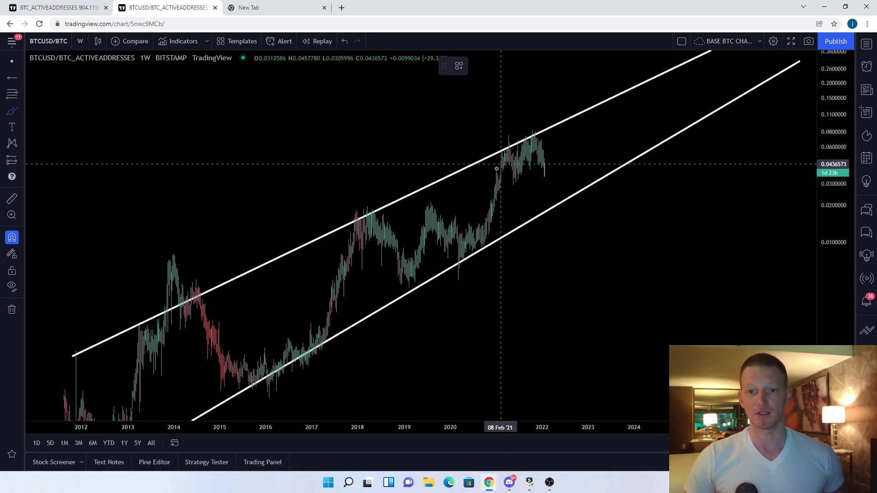
drag(542, 159, 565, 183)
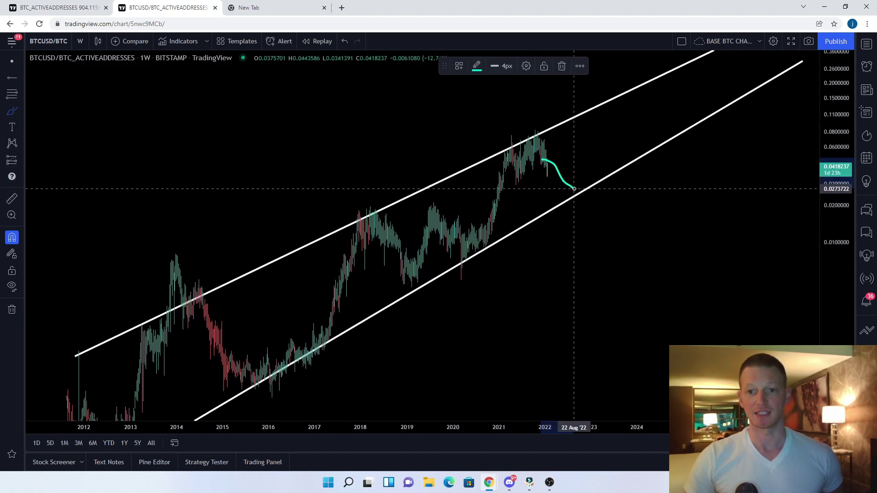
mouse_move(611, 171)
mouse_down()
mouse_move(624, 150)
mouse_move(660, 129)
mouse_move(674, 71)
mouse_up()
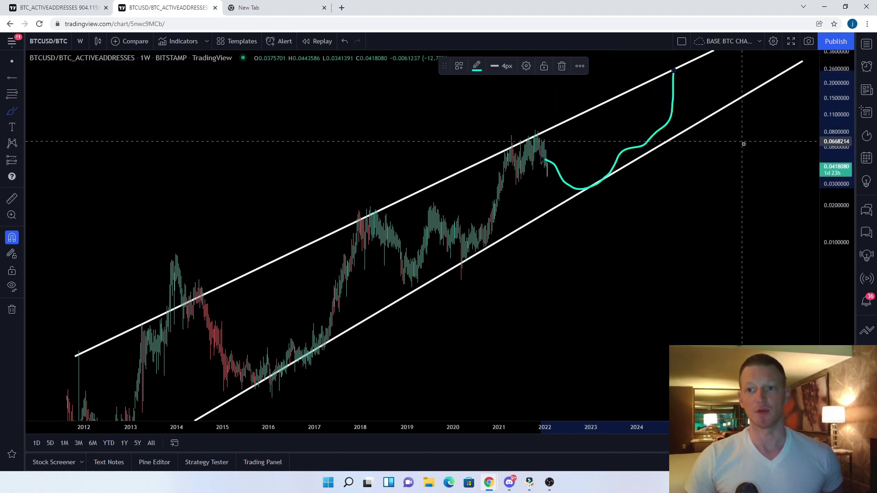
drag(836, 192, 836, 279)
click(12, 61)
drag(581, 317, 594, 310)
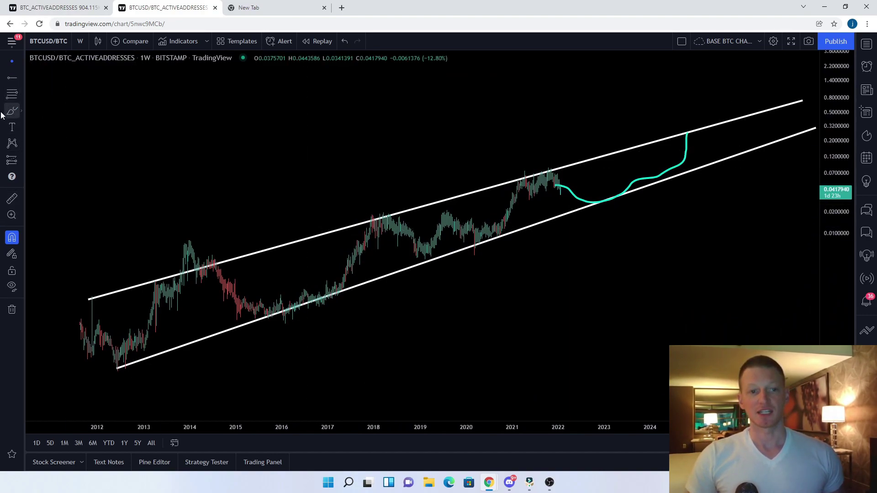
Step: Measure 06 Jan '14 to 25 Dec '17 (207 bars, 1449d) and start another range at 05 Feb '18
click(11, 170)
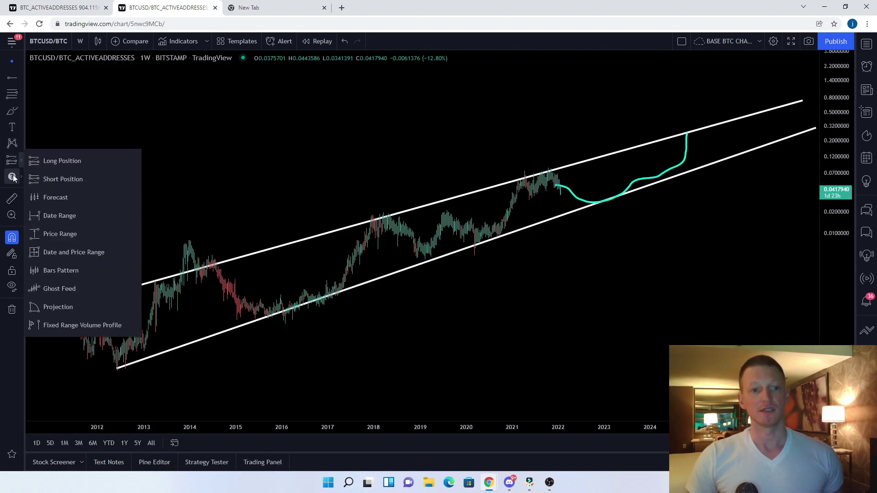
click(46, 220)
click(189, 255)
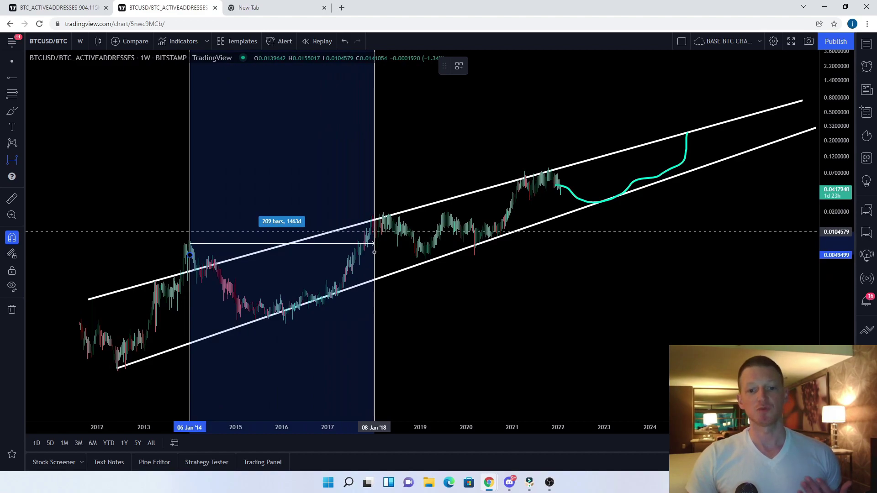
click(373, 253)
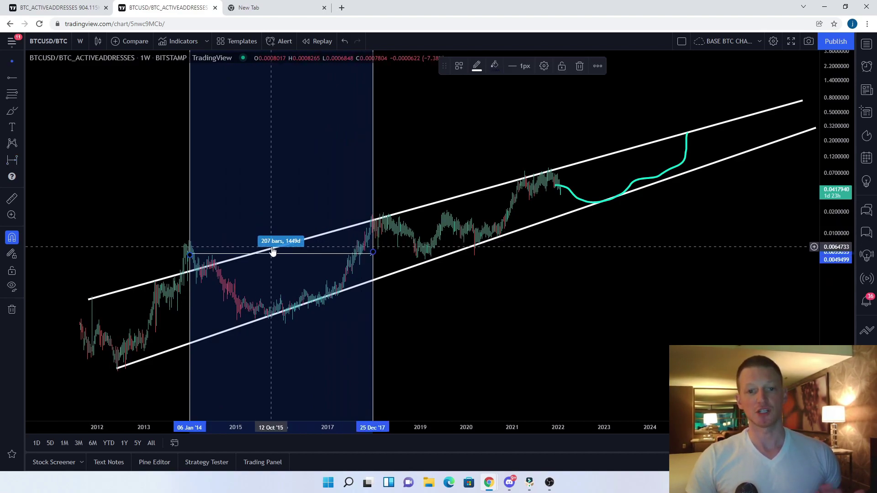
click(15, 161)
click(378, 227)
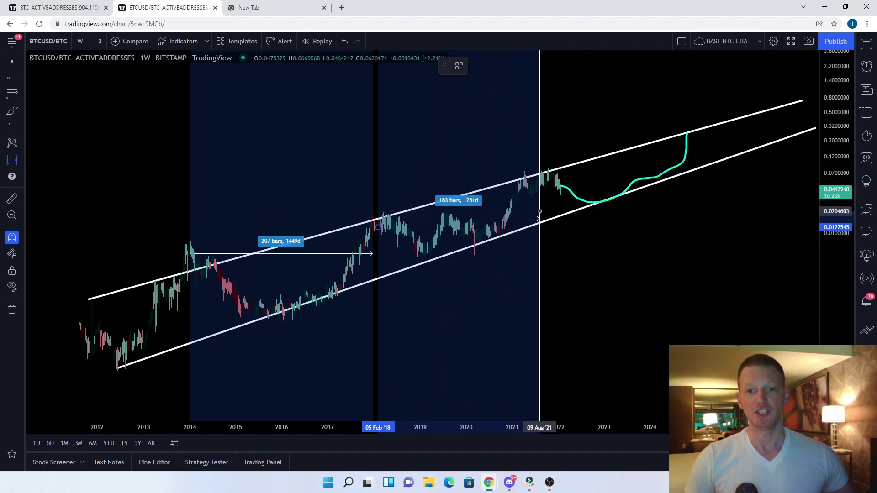
Step: End the second range at 13 Sep '21 (188 bars, 1316d); measure 06 Sep '21 to Jun '24 (146 bars)
click(543, 211)
drag(620, 235, 570, 256)
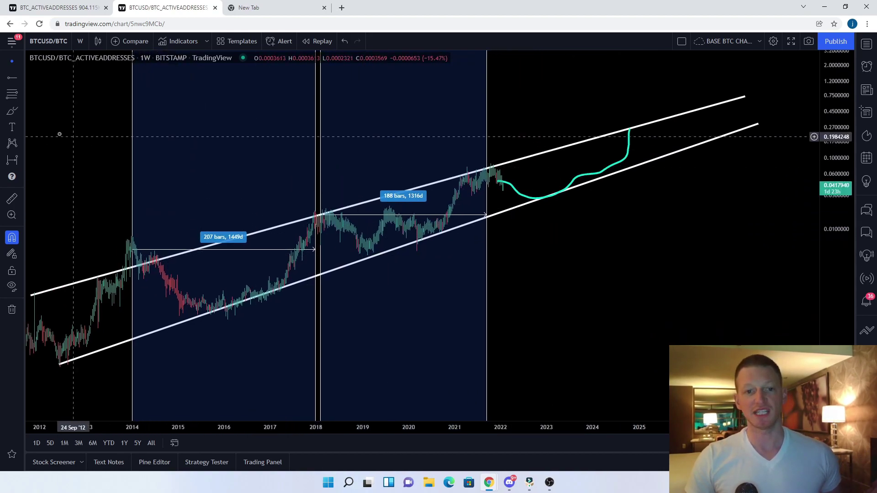
click(11, 159)
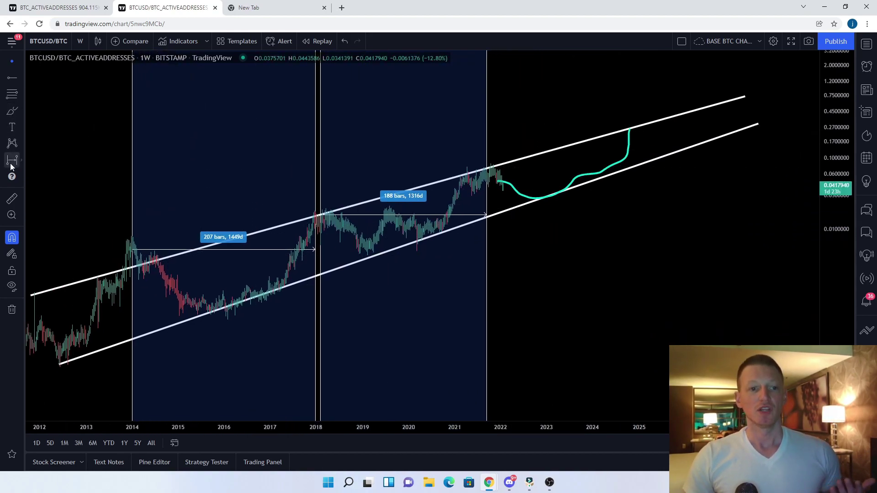
click(486, 198)
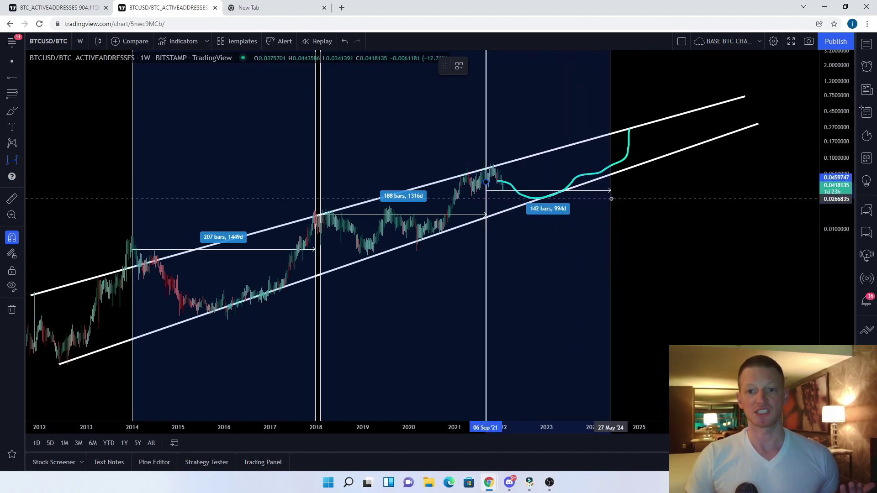
click(615, 199)
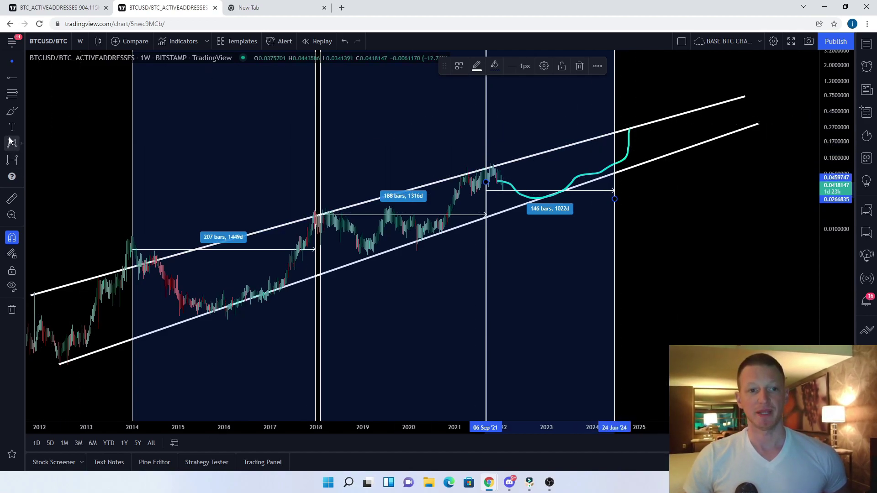
Step: Draw a red ellipse around the top of the cyan path on the upper channel line
click(14, 117)
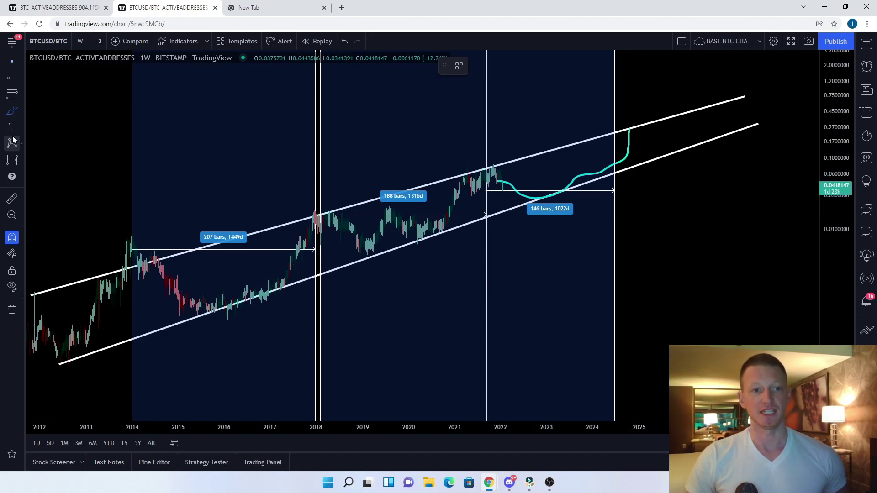
click(21, 111)
click(50, 167)
click(610, 136)
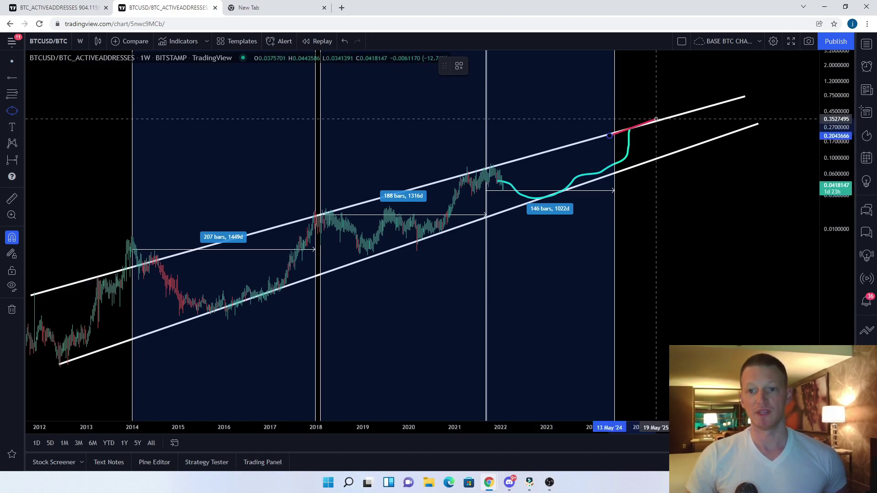
click(673, 116)
click(638, 114)
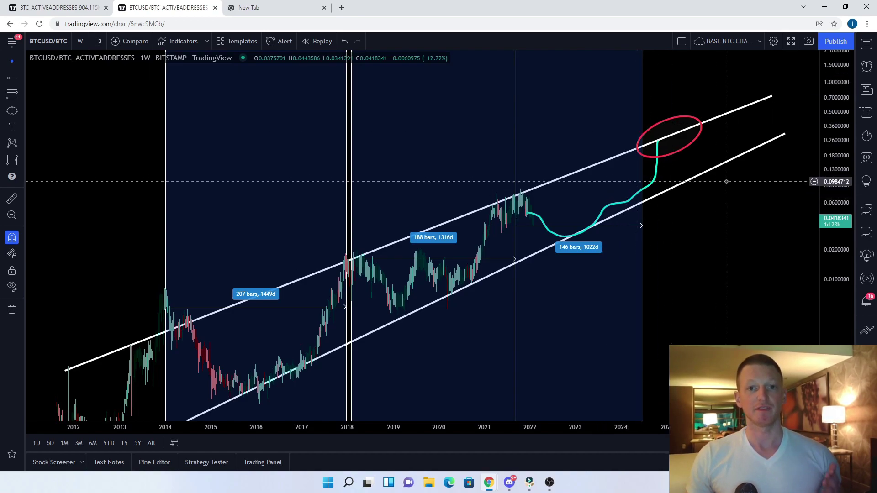
Step: Rescale and pan the price axis so the full channel from 2012 to the target is visible
drag(834, 312, 827, 338)
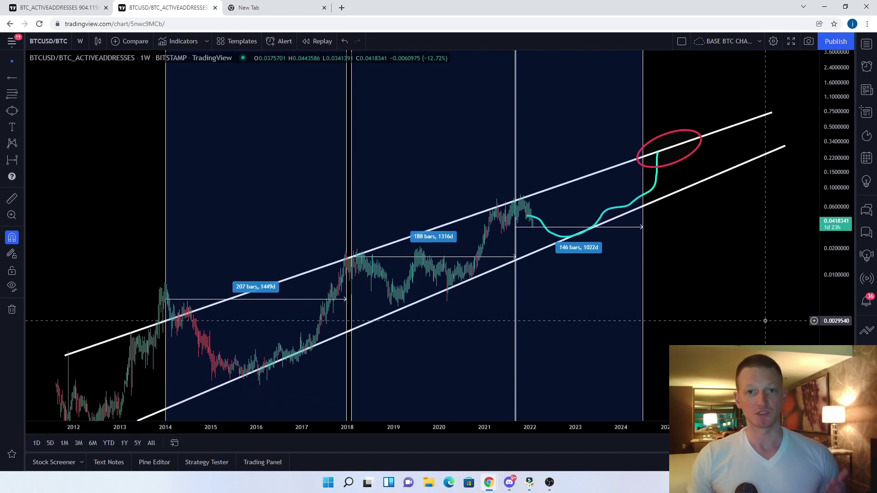
drag(692, 290, 686, 262)
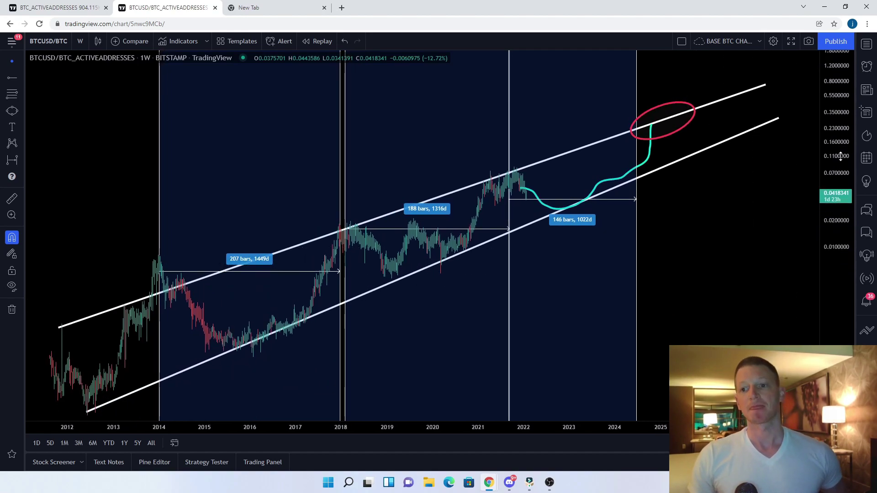
drag(841, 156, 840, 166)
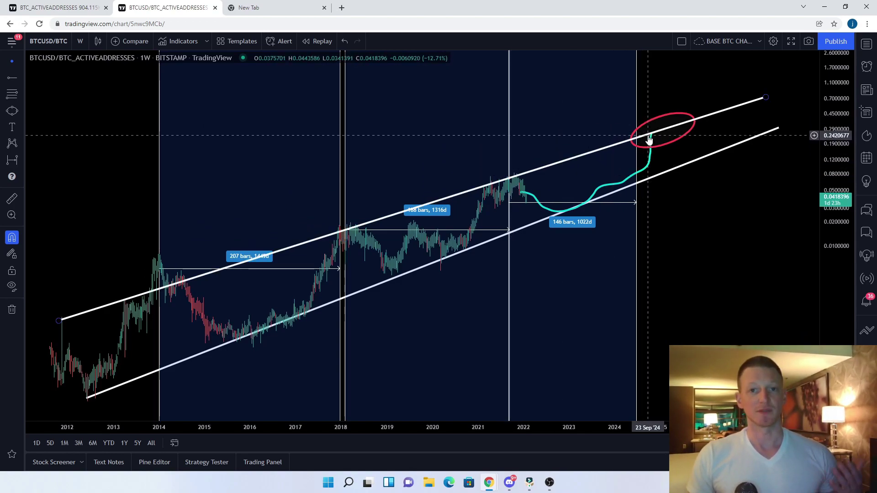
click(39, 7)
scroll(597, 349, down, 5)
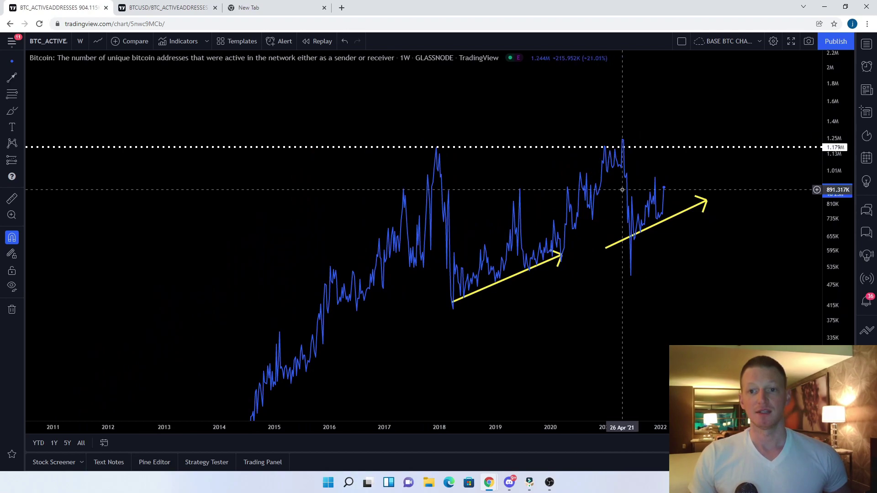
scroll(676, 206, right, 3)
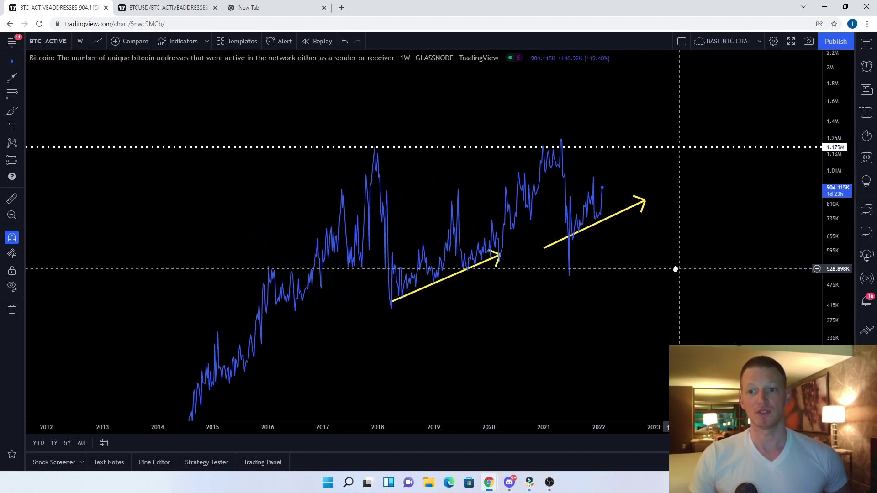
click(199, 4)
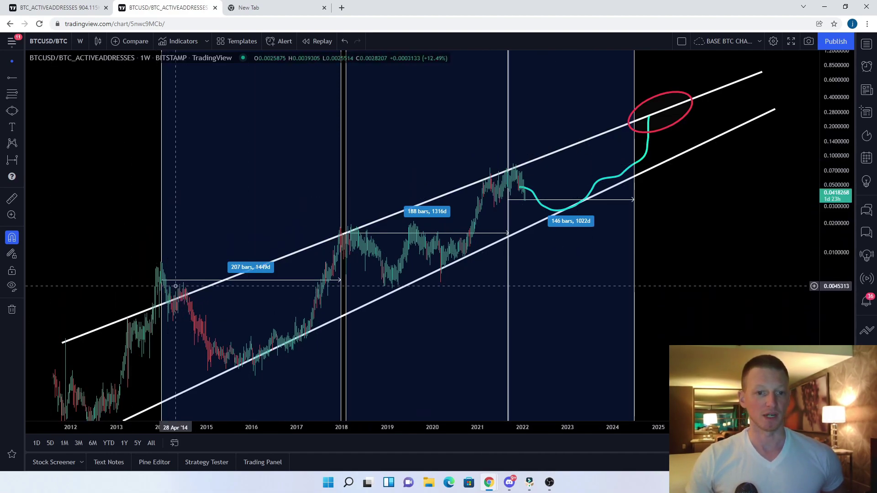
Step: Move the upper channel line's left end to early 2012 and lower its right end slightly
mouse_move(63, 343)
mouse_down()
mouse_move(43, 315)
mouse_move(72, 338)
mouse_up()
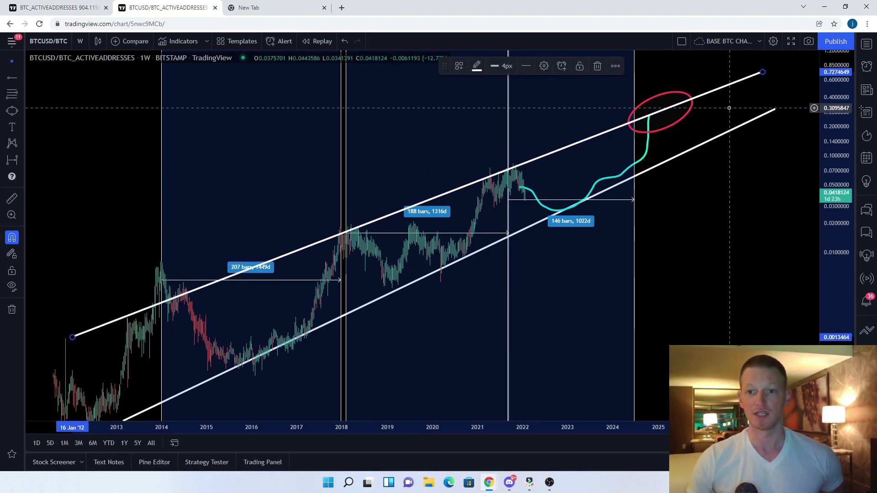
drag(762, 73, 758, 80)
drag(756, 258, 766, 291)
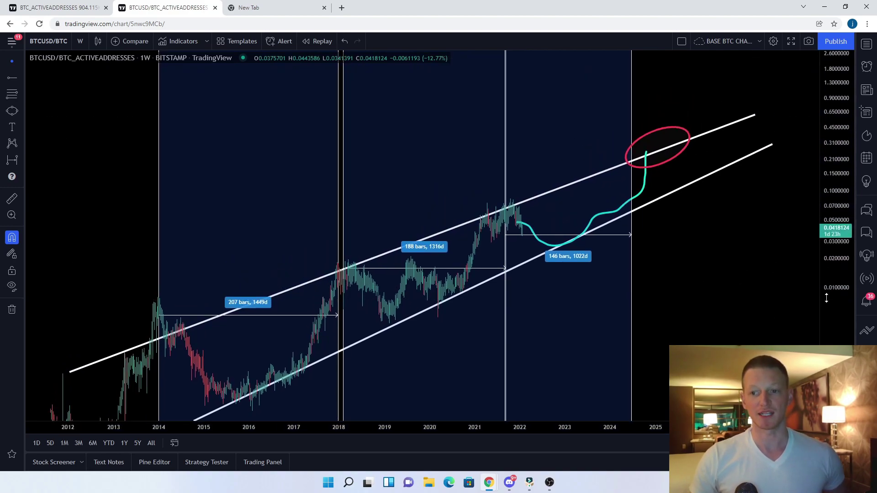
drag(827, 298, 826, 286)
scroll(754, 274, up, 3)
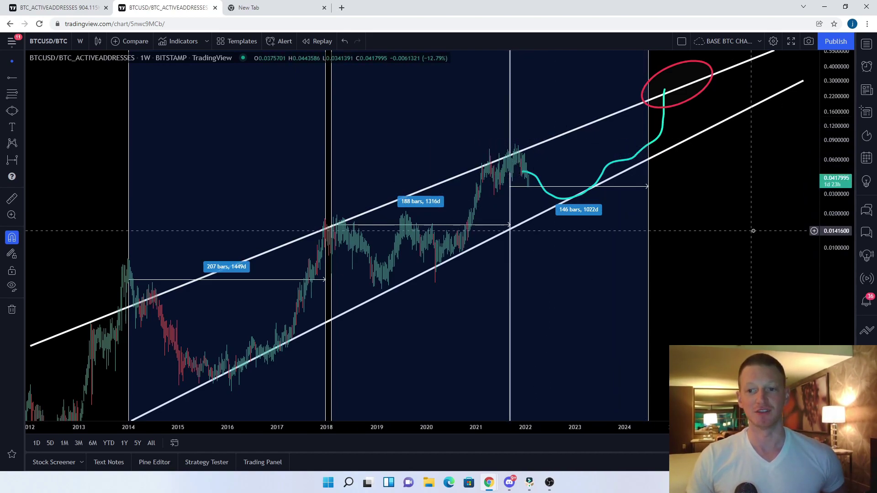
scroll(753, 231, down, 5)
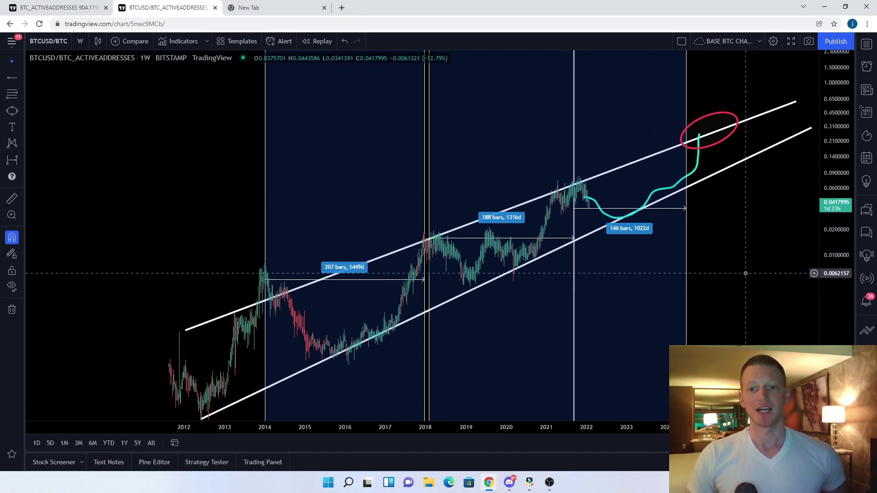
drag(742, 268, 739, 261)
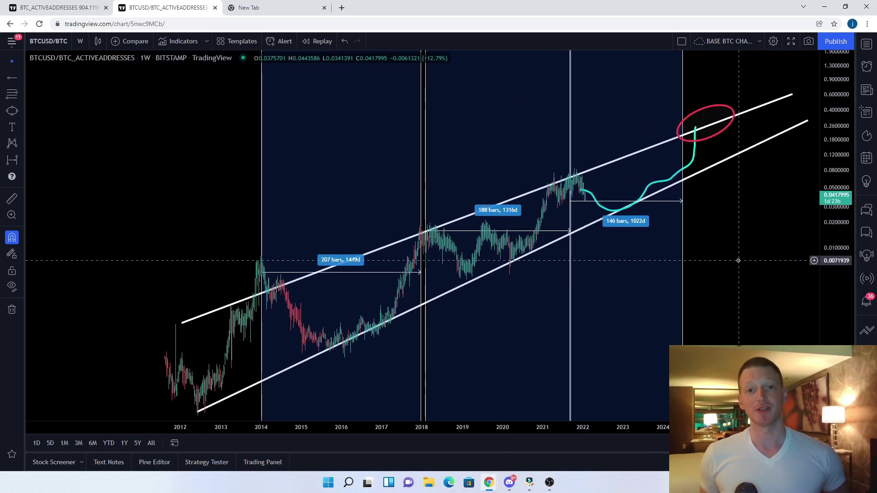